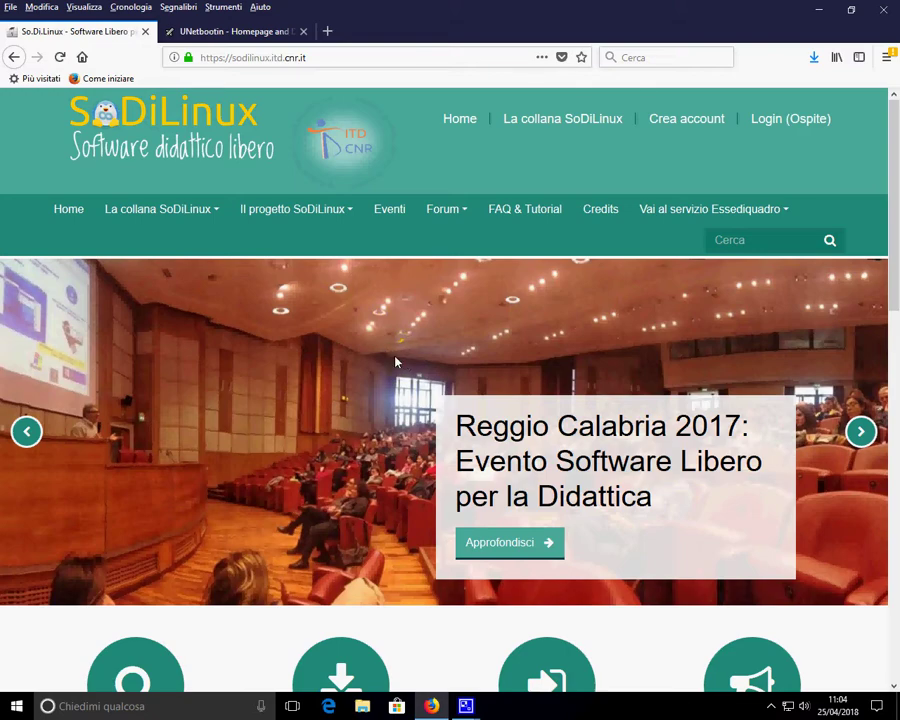
- Open the SoDiLinux Orizzonti 2017 page of La collana SoDiLinux and find its FILE ISO section
{"action": "left_click", "coordinate": [176, 211]}
{"action": "left_click", "coordinate": [184, 240]}
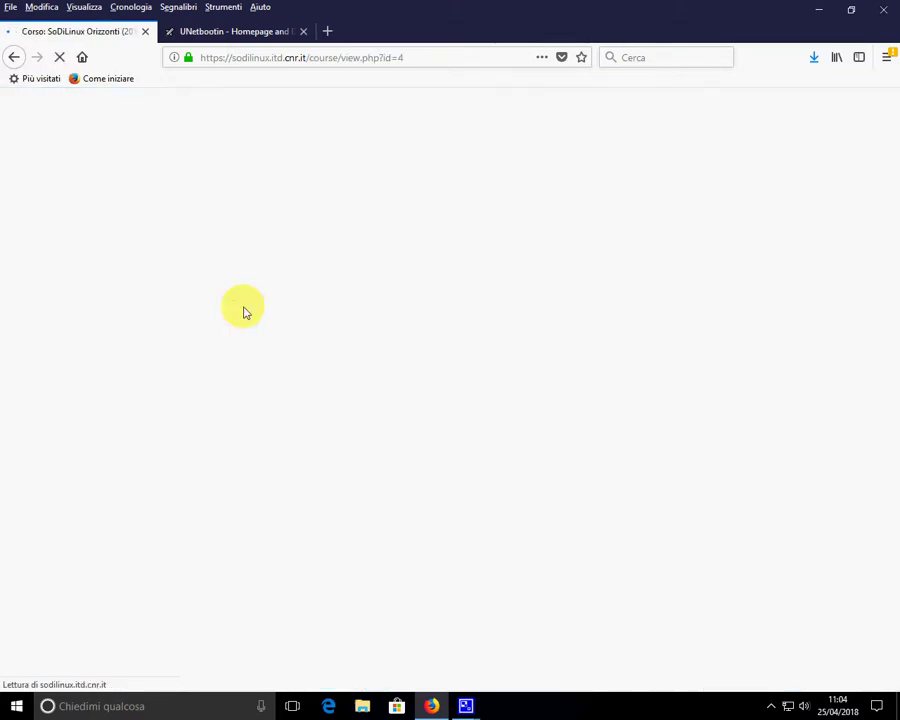
{"action": "scroll", "coordinate": [531, 473], "scroll_direction": "down", "scroll_amount": 3}
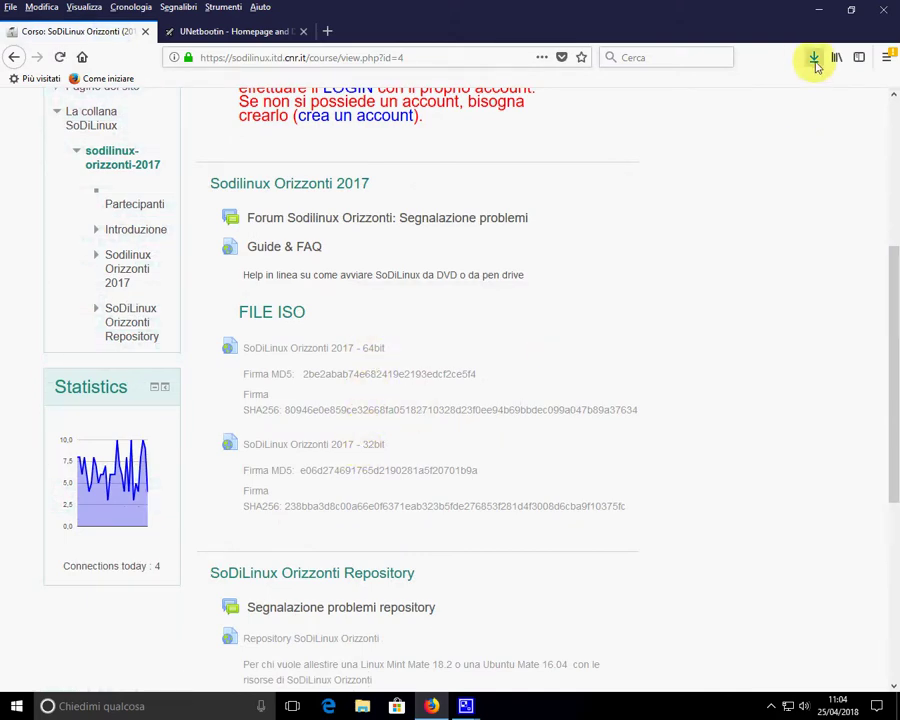
- Check the contents of the Download folder in Questo PC, leaving the desktop with the SODILINUX ISO file in view
{"action": "left_click", "coordinate": [819, 12]}
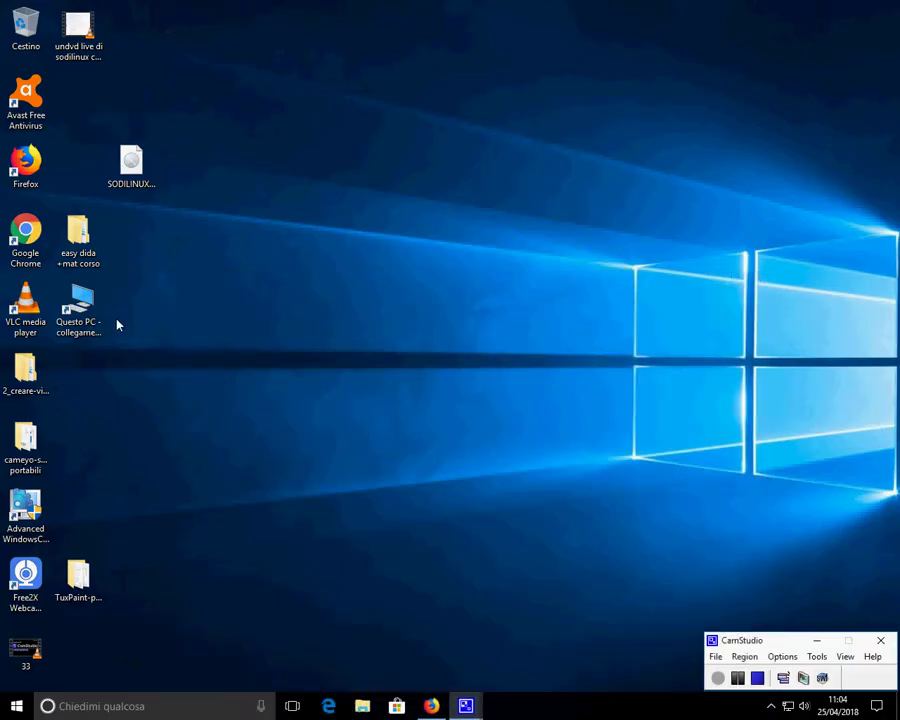
{"action": "double_click", "coordinate": [78, 305]}
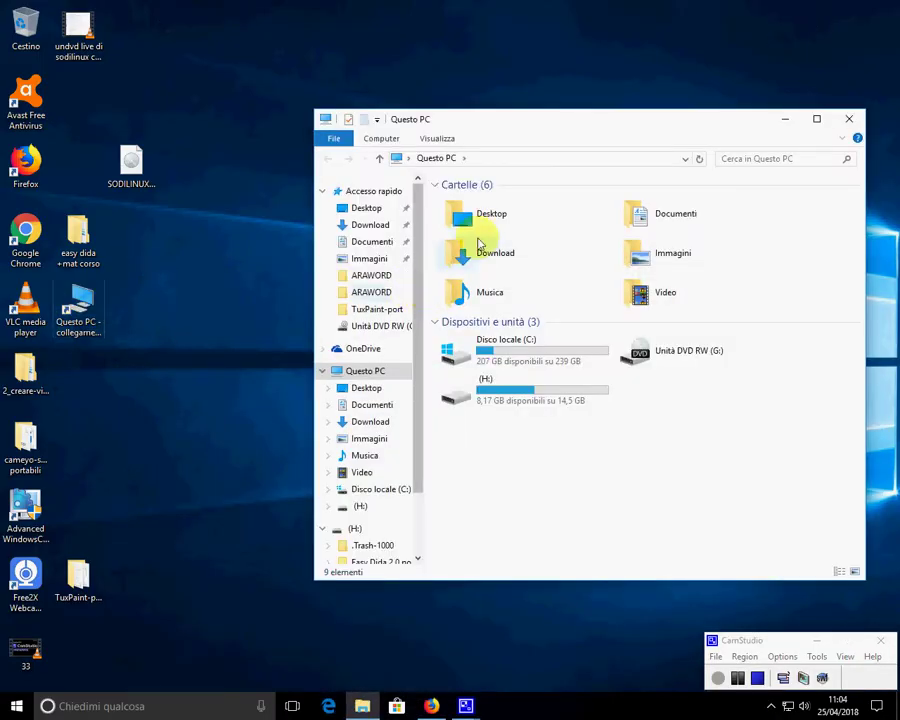
{"action": "left_click", "coordinate": [481, 253]}
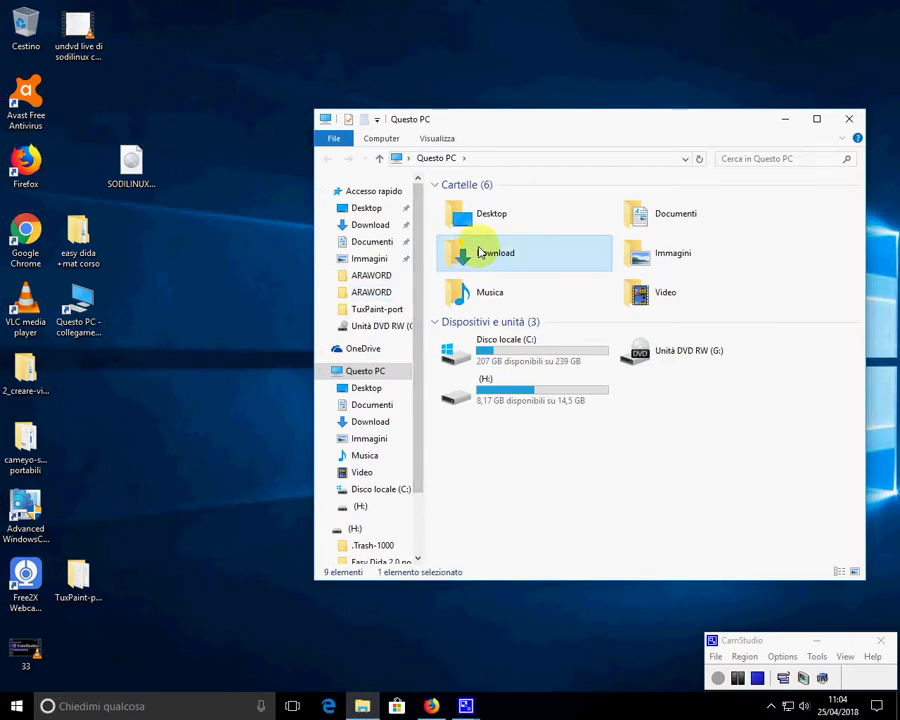
{"action": "double_click", "coordinate": [481, 253]}
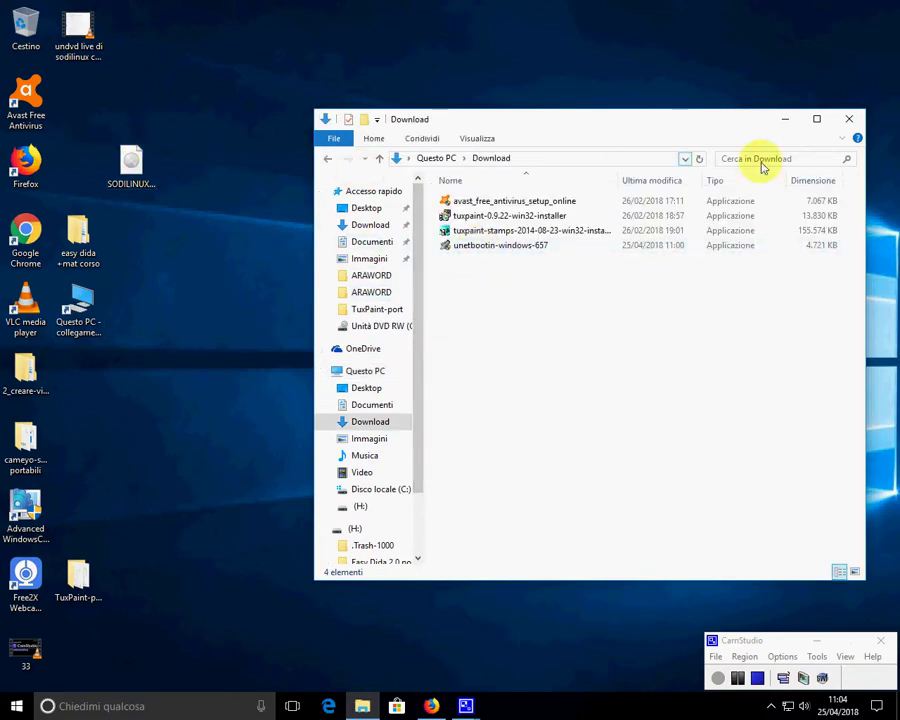
{"action": "left_click", "coordinate": [785, 119]}
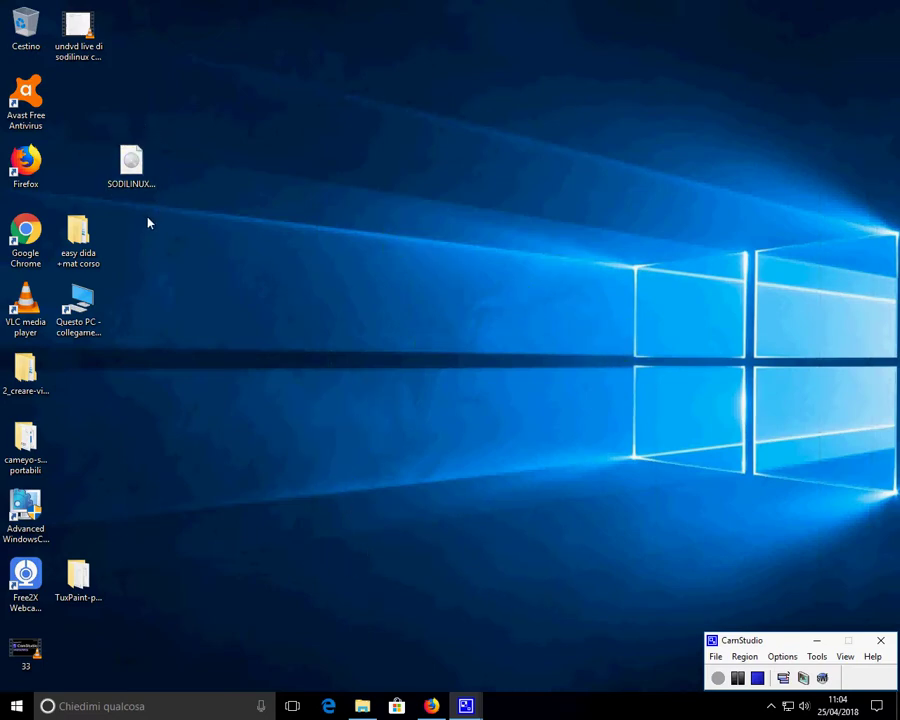
- Return to Firefox and view the UNetbootin homepage with its download options
{"action": "left_click", "coordinate": [431, 706]}
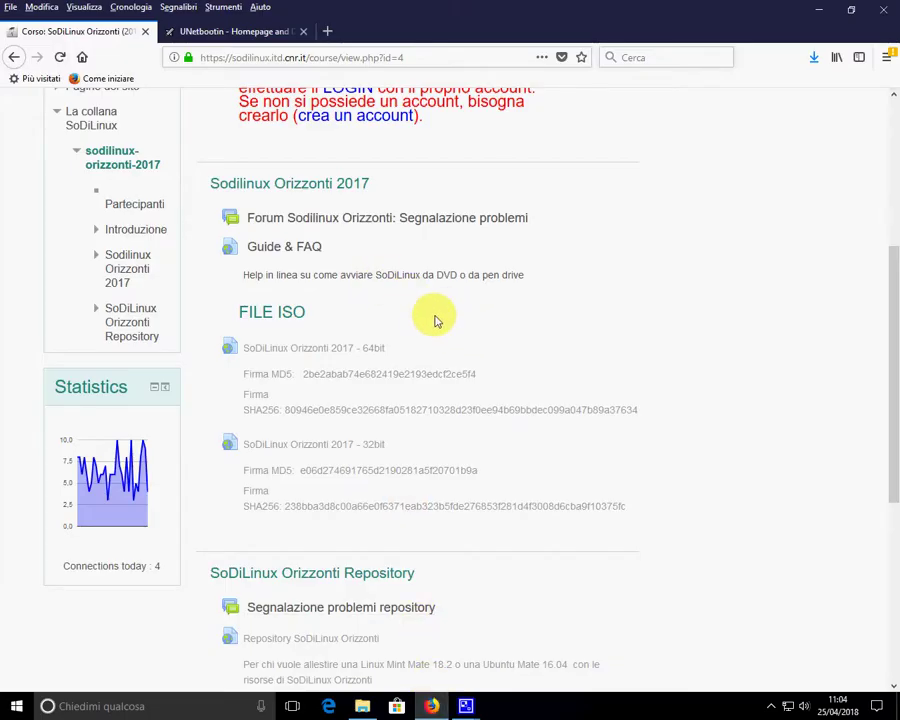
{"action": "left_click", "coordinate": [176, 31]}
{"action": "left_click", "coordinate": [13, 57]}
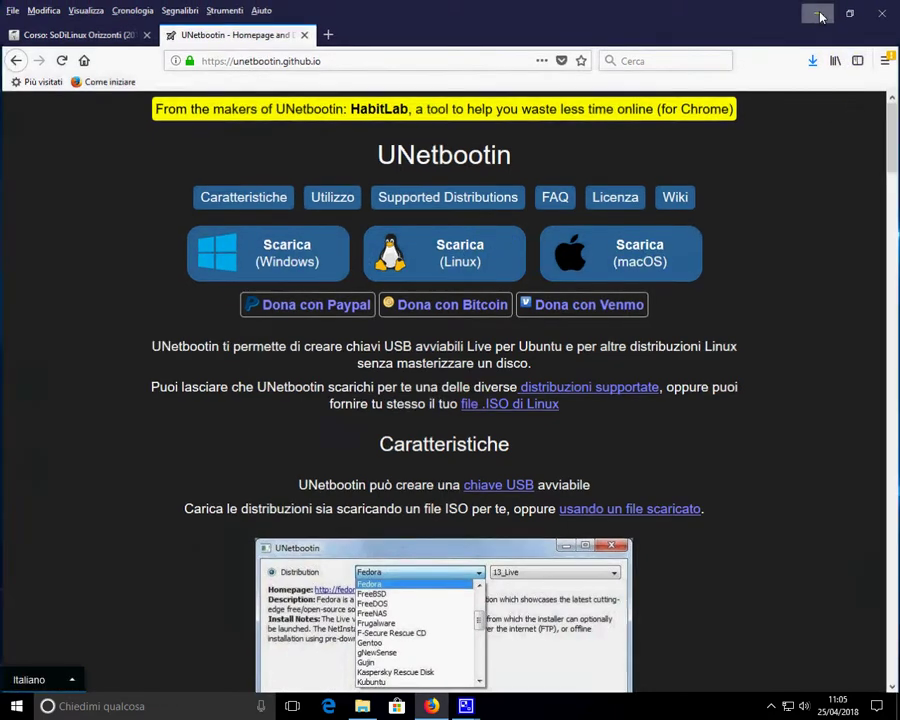
- Launch unetbootin-windows-657 from the Download folder with permission to run, and place its window over the middle of the desktop
{"action": "left_click", "coordinate": [818, 9]}
{"action": "left_click", "coordinate": [80, 310]}
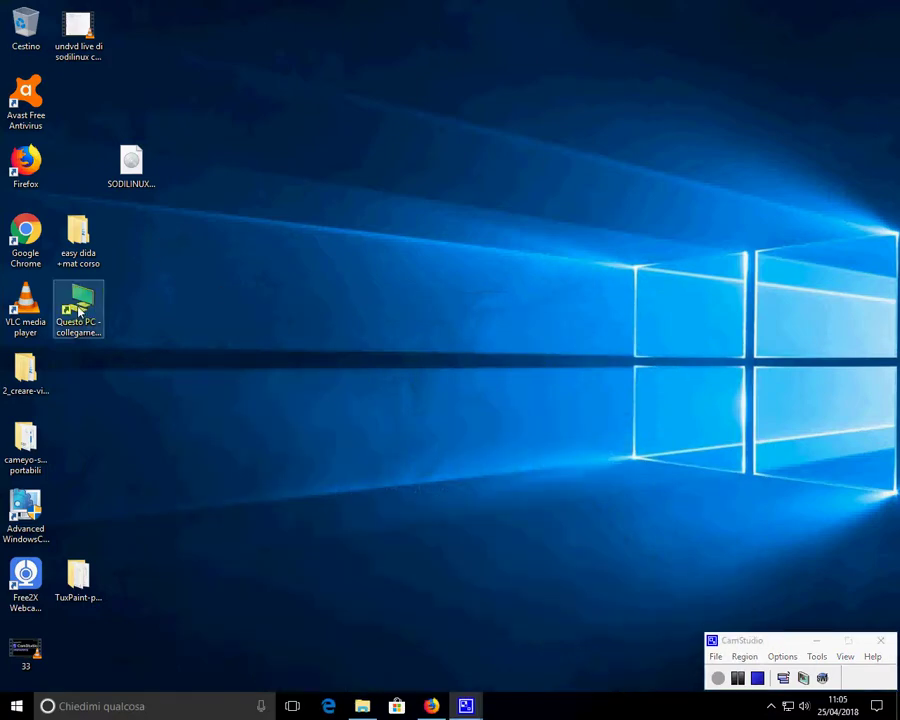
{"action": "double_click", "coordinate": [80, 310]}
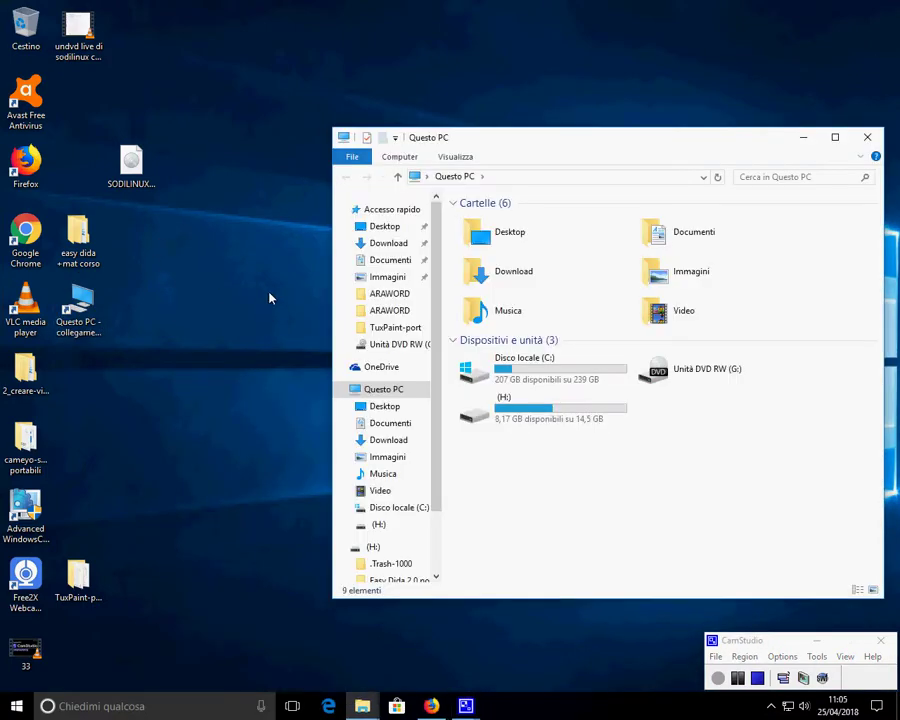
{"action": "left_click", "coordinate": [480, 280]}
{"action": "double_click", "coordinate": [480, 280]}
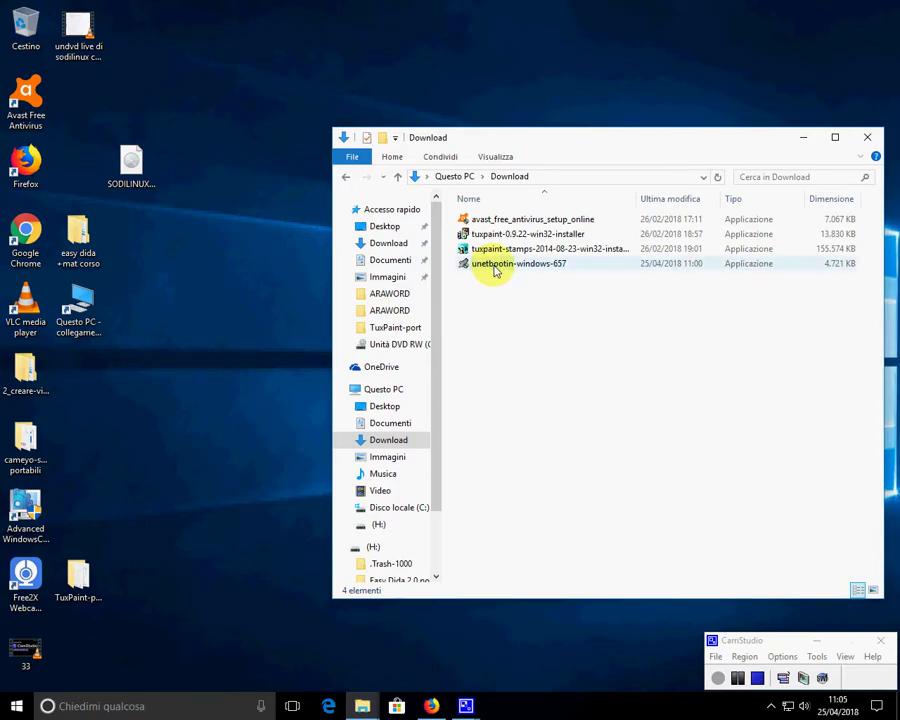
{"action": "double_click", "coordinate": [495, 266]}
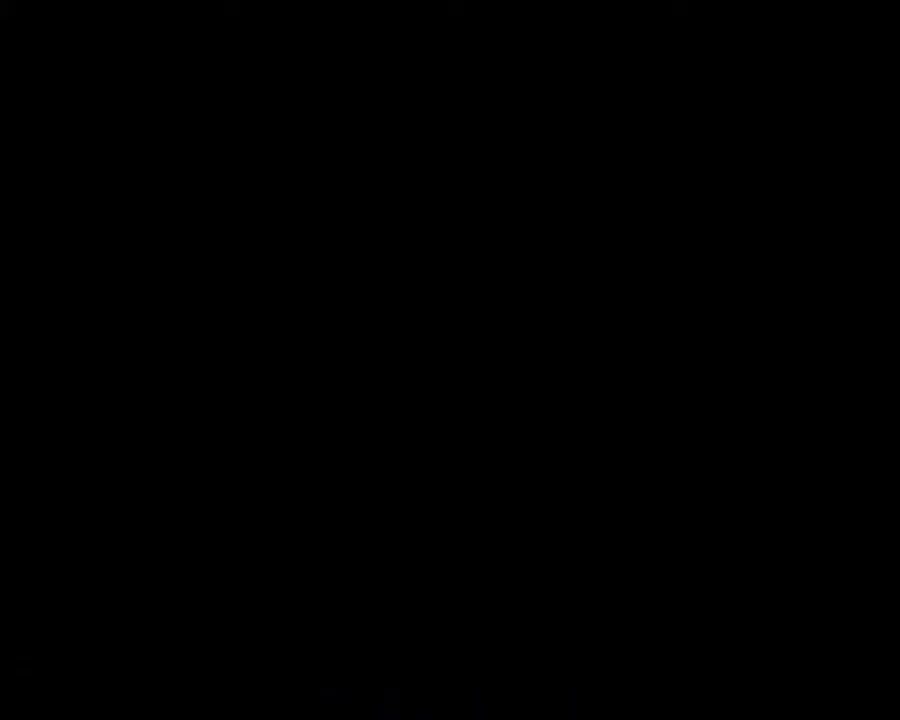
{"action": "left_click", "coordinate": [394, 454]}
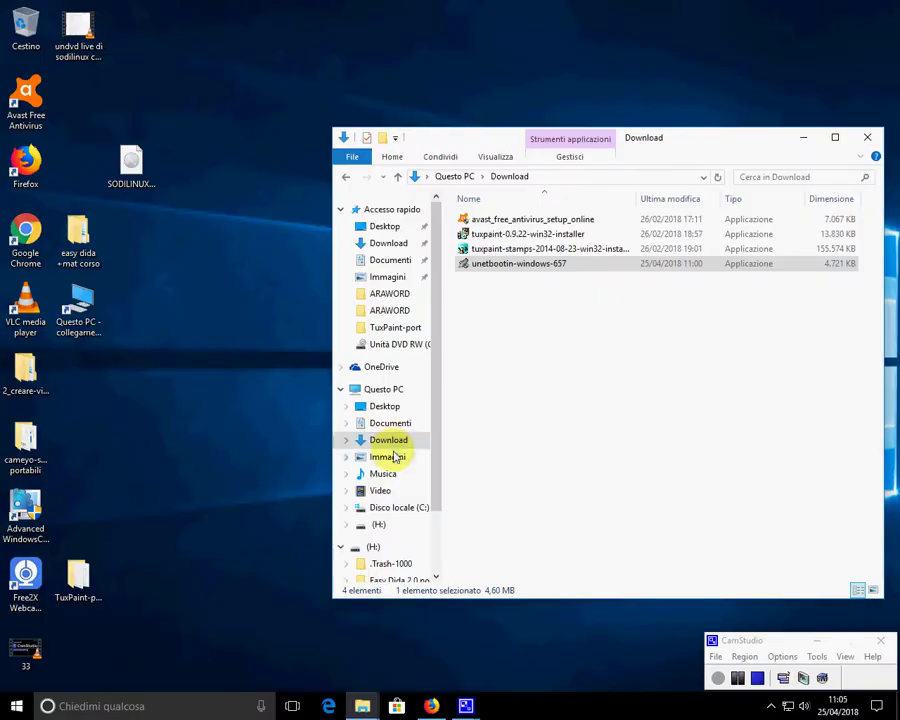
{"action": "left_click_drag", "start_coordinate": [212, 62], "coordinate": [470, 97]}
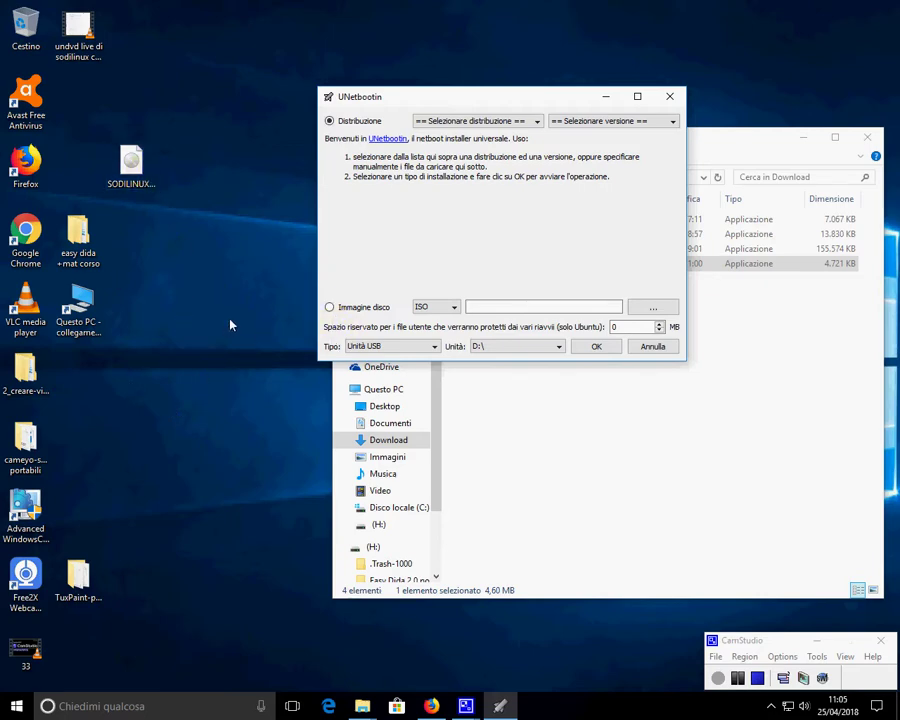
{"action": "left_click", "coordinate": [652, 307]}
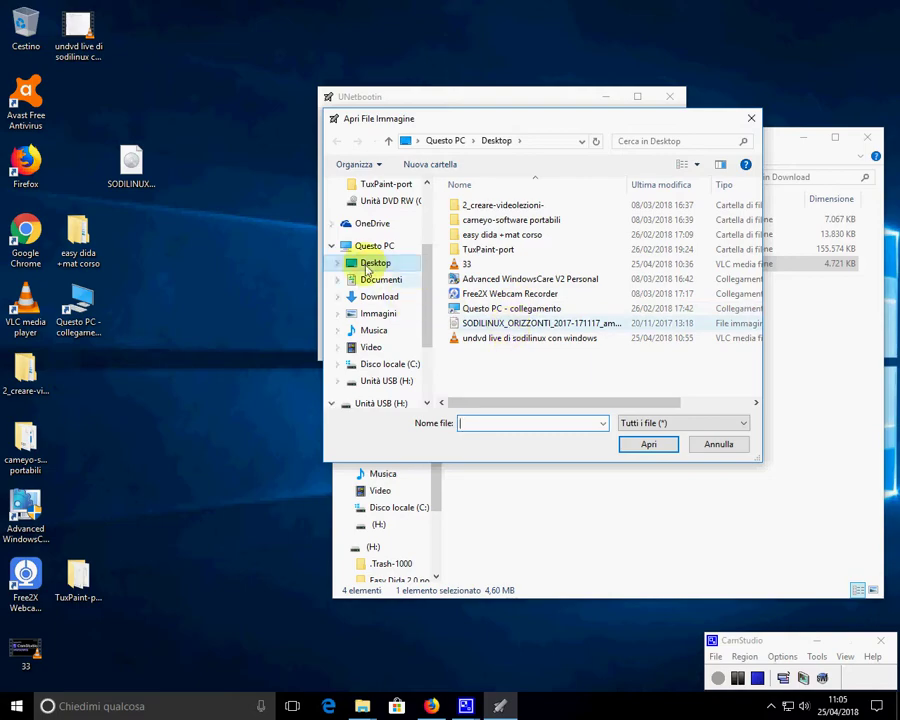
{"action": "left_click", "coordinate": [660, 423]}
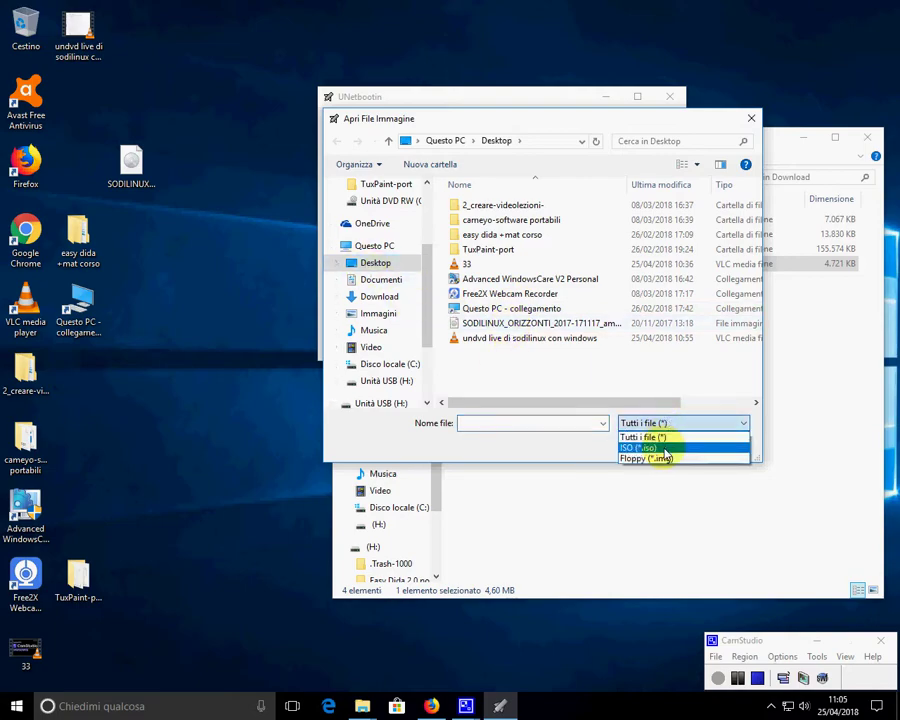
{"action": "left_click", "coordinate": [660, 447]}
{"action": "left_click", "coordinate": [541, 280]}
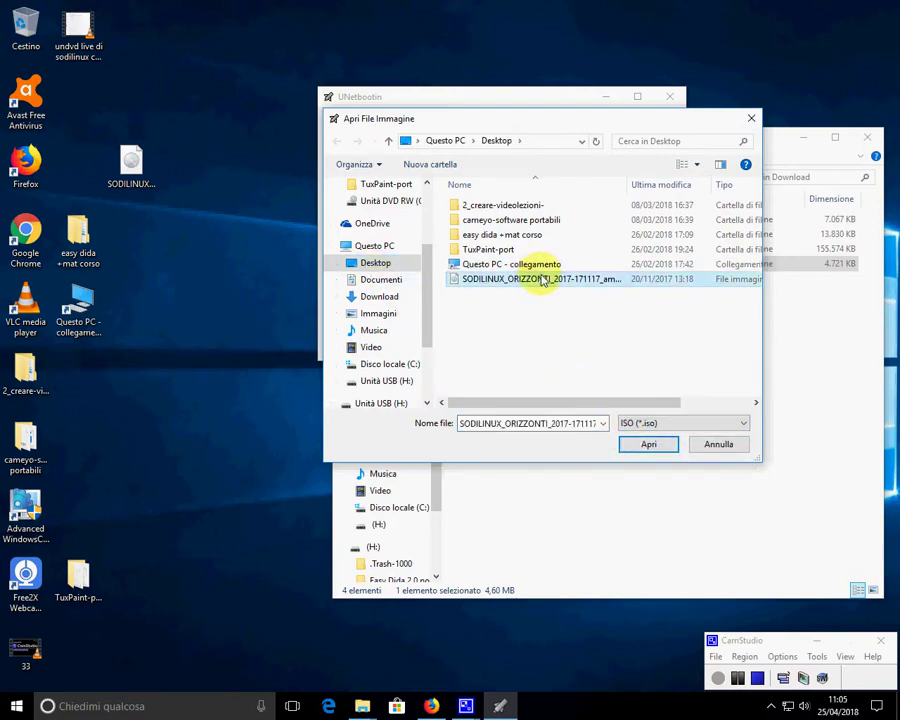
{"action": "left_click", "coordinate": [656, 446]}
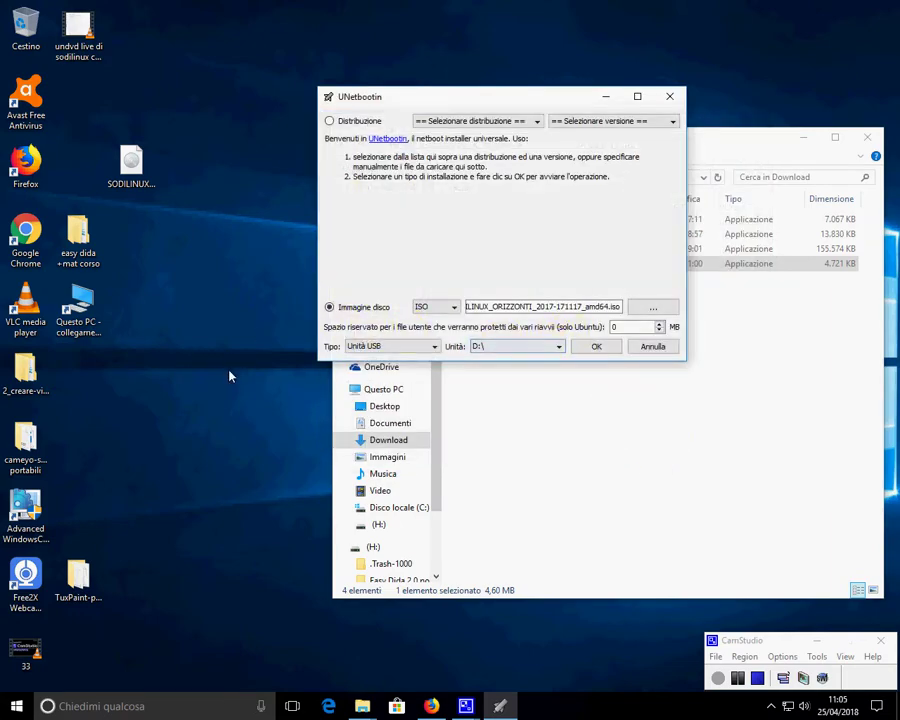
- Check the USB stick's drive letter in Questo PC and set the target drive to H:\
{"action": "left_click", "coordinate": [80, 305]}
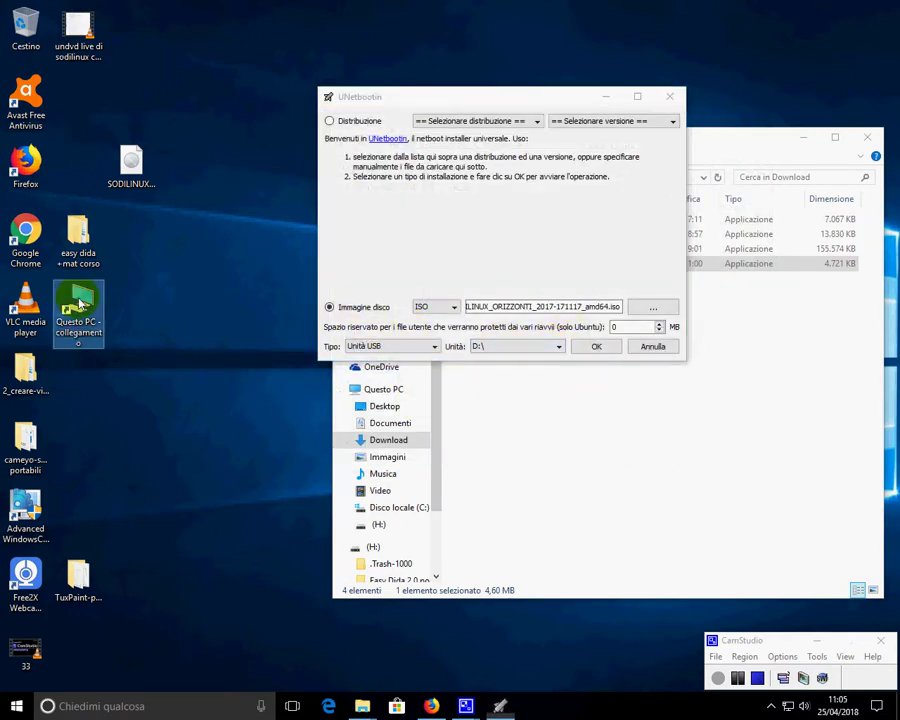
{"action": "double_click", "coordinate": [80, 305]}
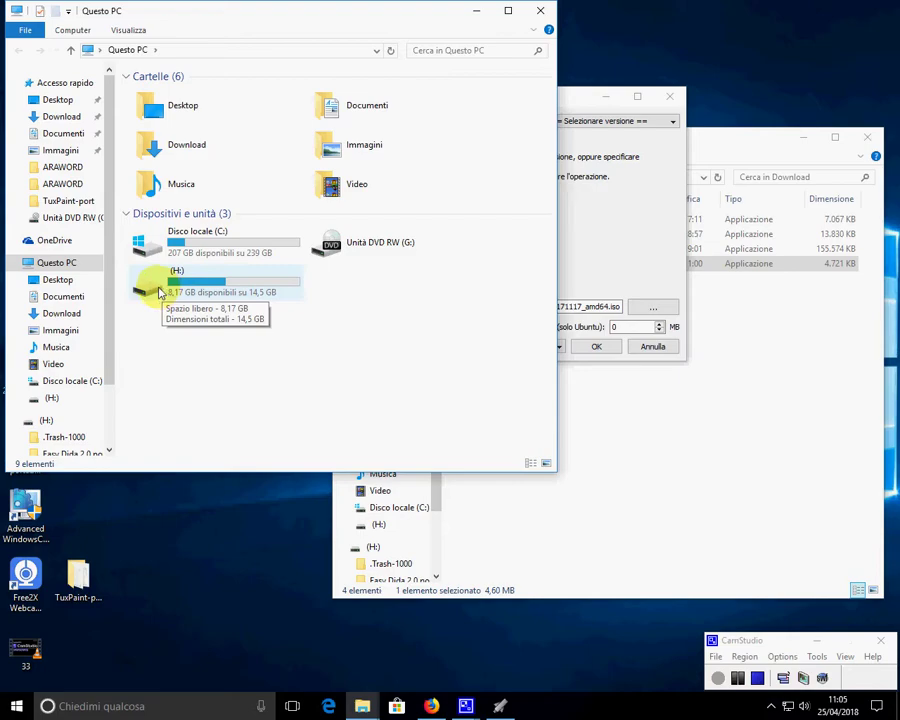
{"action": "left_click", "coordinate": [540, 10]}
{"action": "left_click", "coordinate": [555, 347]}
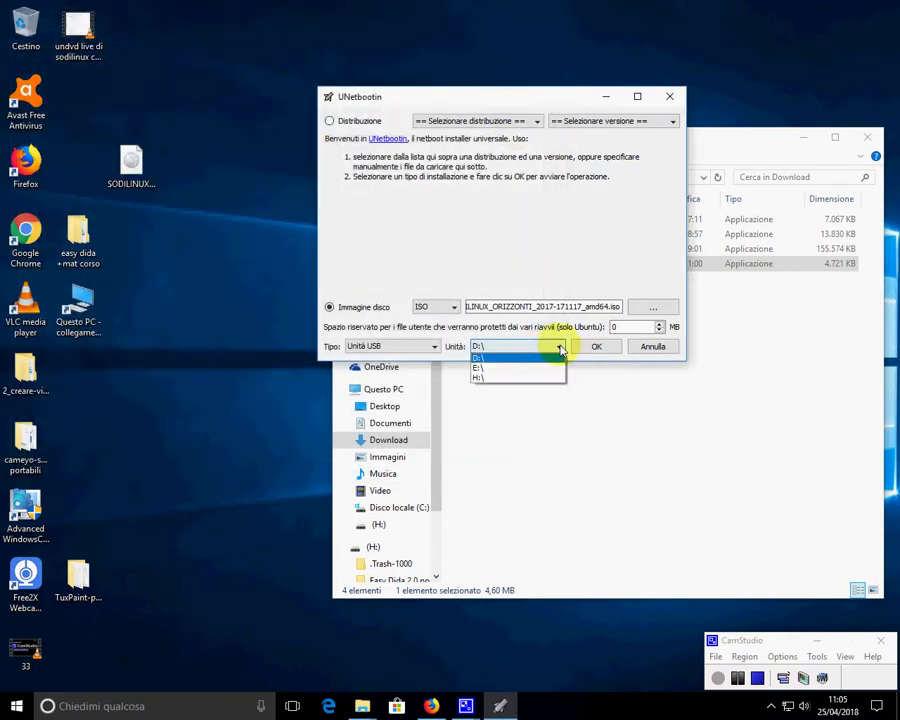
{"action": "left_click", "coordinate": [535, 379]}
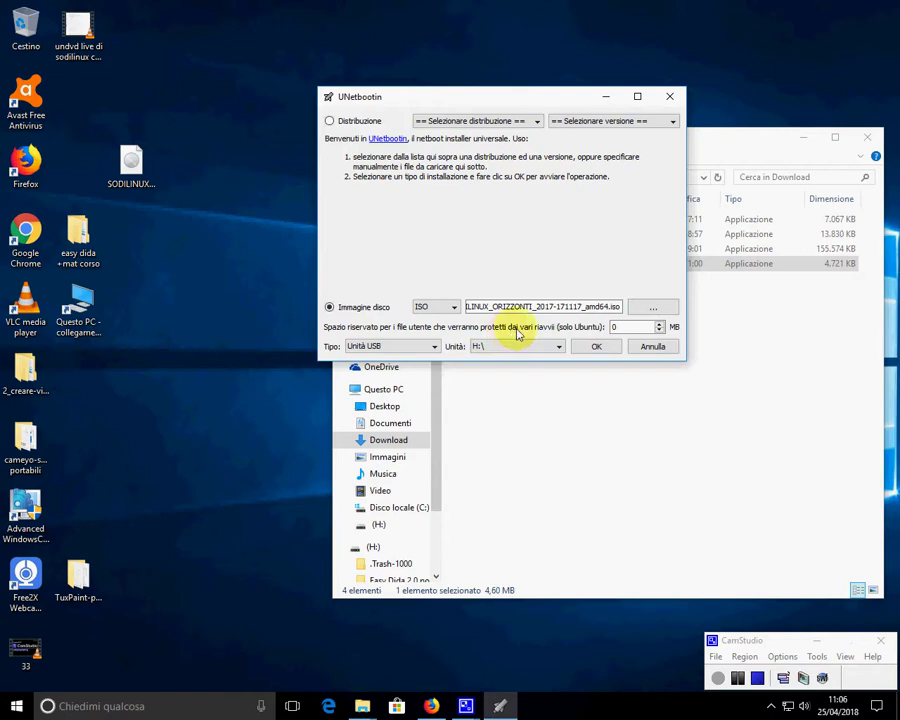
- Reserve 2000 MB for user files preserved across reboots and start writing the ISO to the USB drive
{"action": "left_click", "coordinate": [621, 328]}
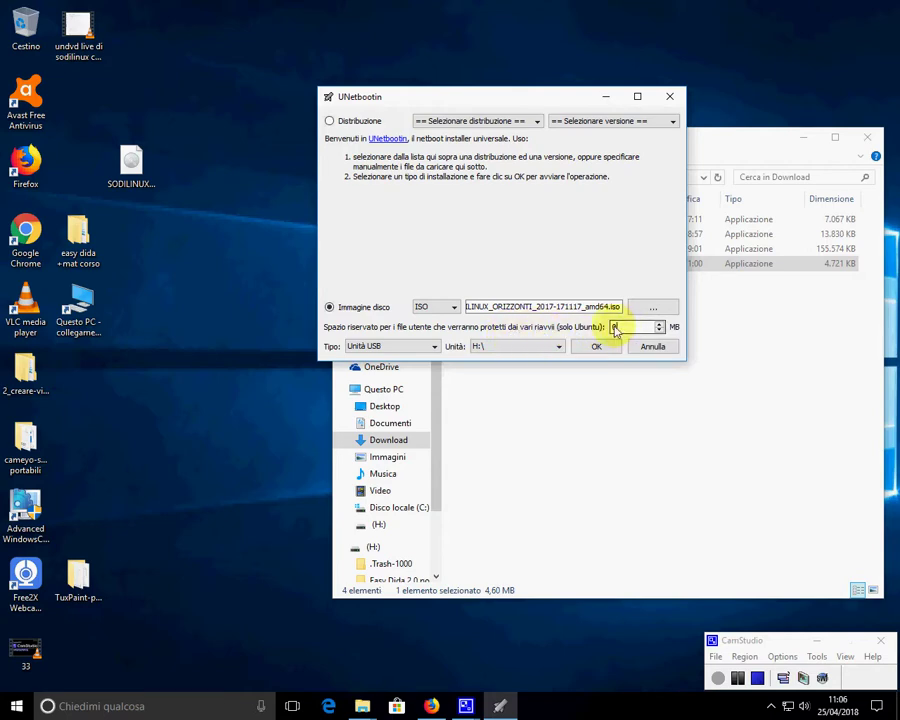
{"action": "left_click_drag", "start_coordinate": [620, 327], "coordinate": [594, 328]}
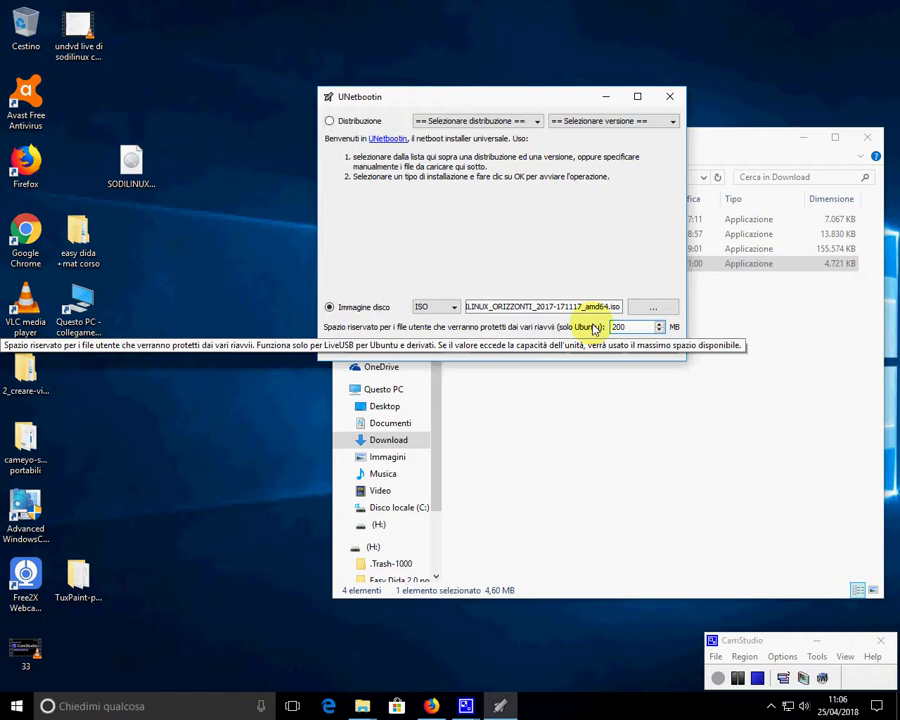
{"action": "left_click", "coordinate": [643, 446]}
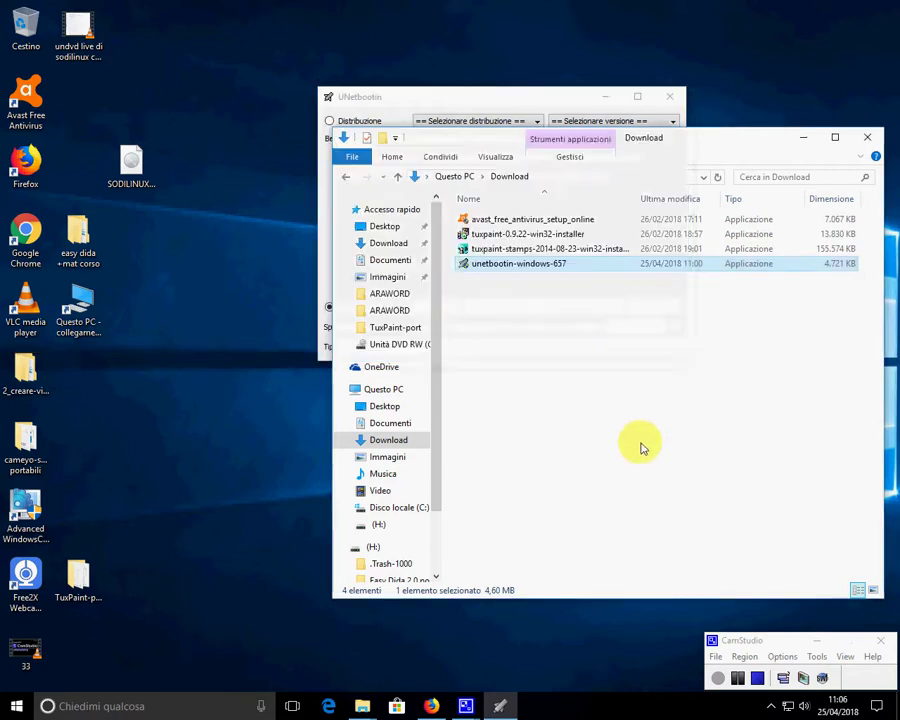
{"action": "left_click", "coordinate": [504, 104]}
{"action": "left_click", "coordinate": [801, 140]}
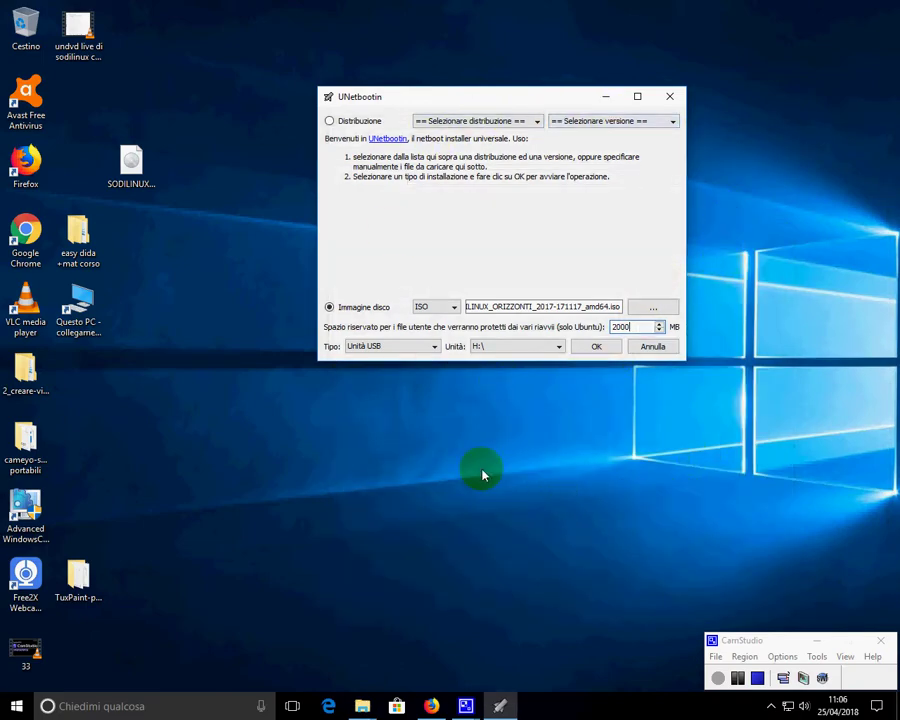
{"action": "left_click", "coordinate": [597, 347]}
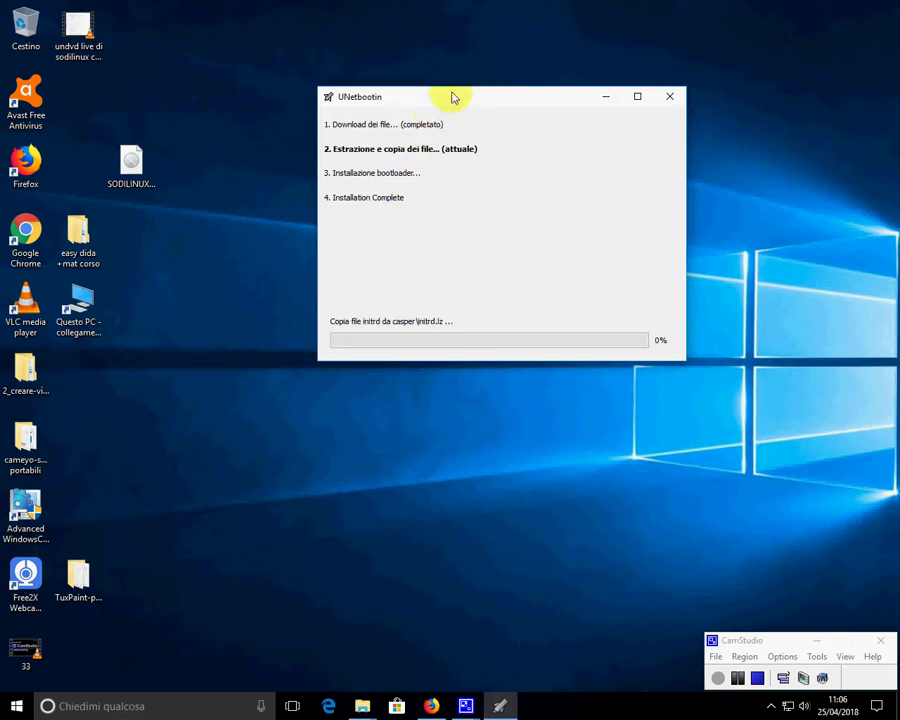
{"action": "left_click_drag", "start_coordinate": [450, 99], "coordinate": [423, 61]}
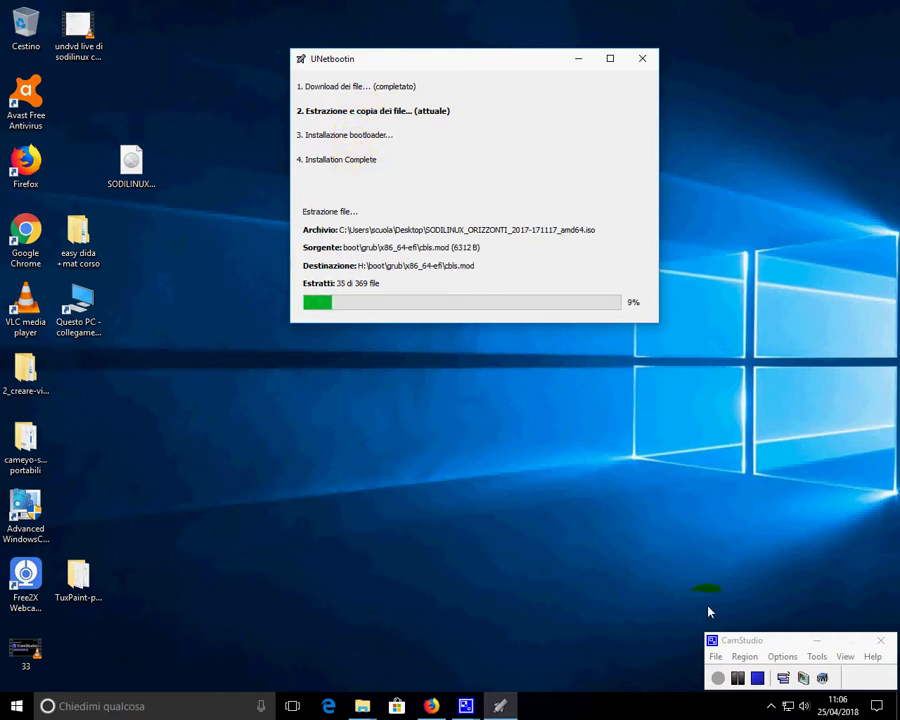
{"action": "left_click", "coordinate": [738, 679]}
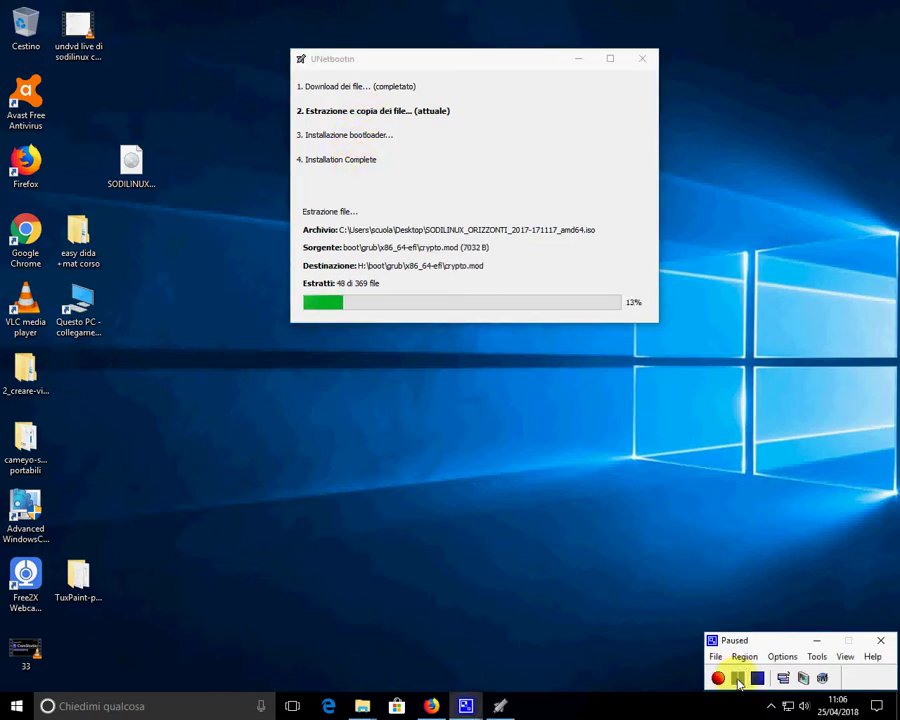
{"action": "left_click", "coordinate": [718, 678]}
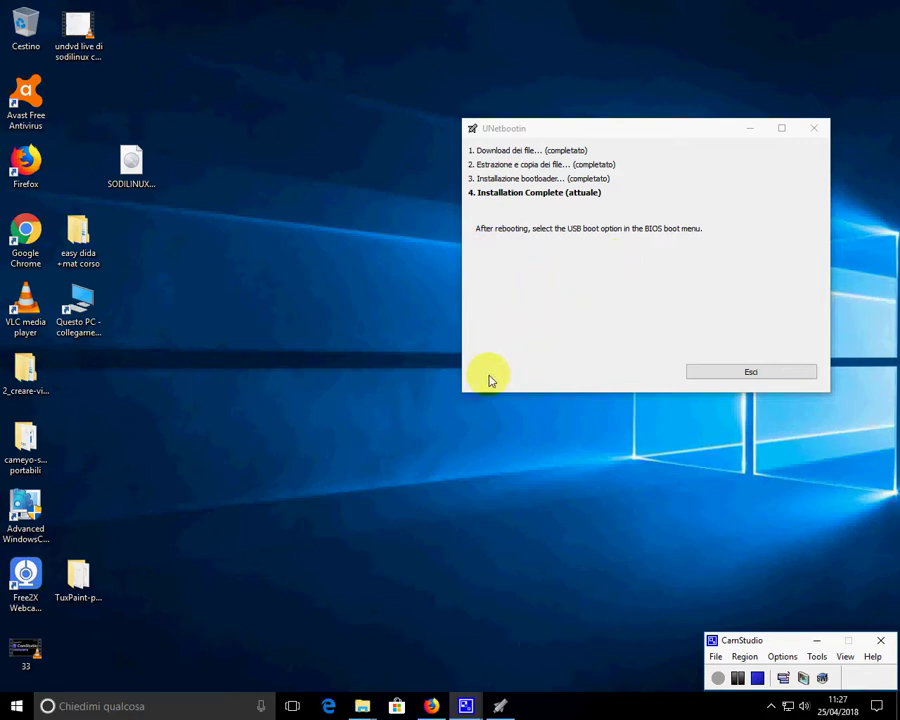
- Look up the unetbootin-windows-657 file in the Download folder of Questo PC, and close the folder window
{"action": "left_click", "coordinate": [87, 298]}
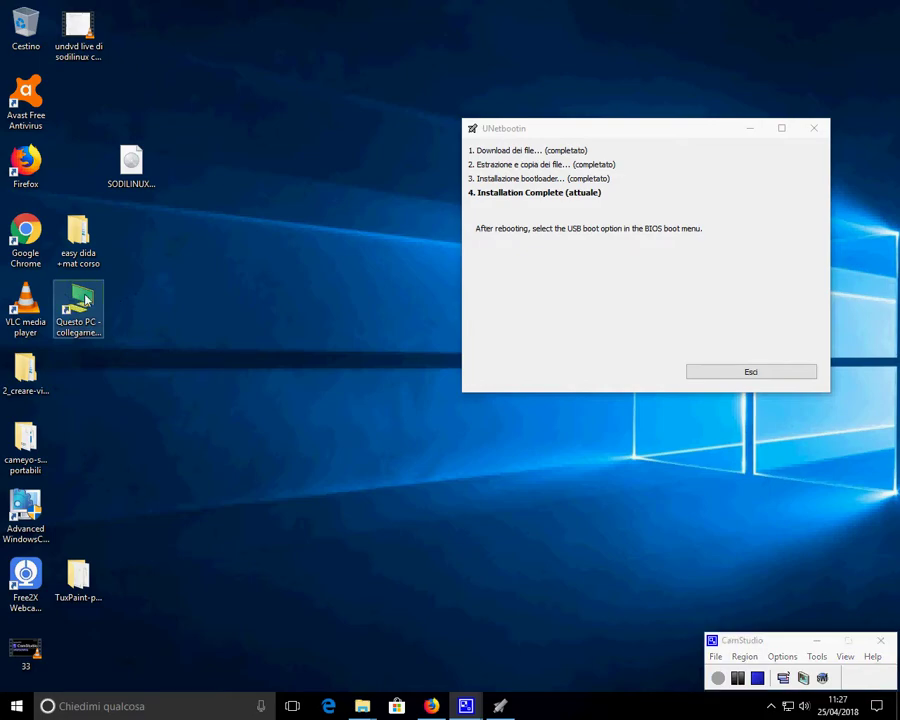
{"action": "double_click", "coordinate": [87, 298]}
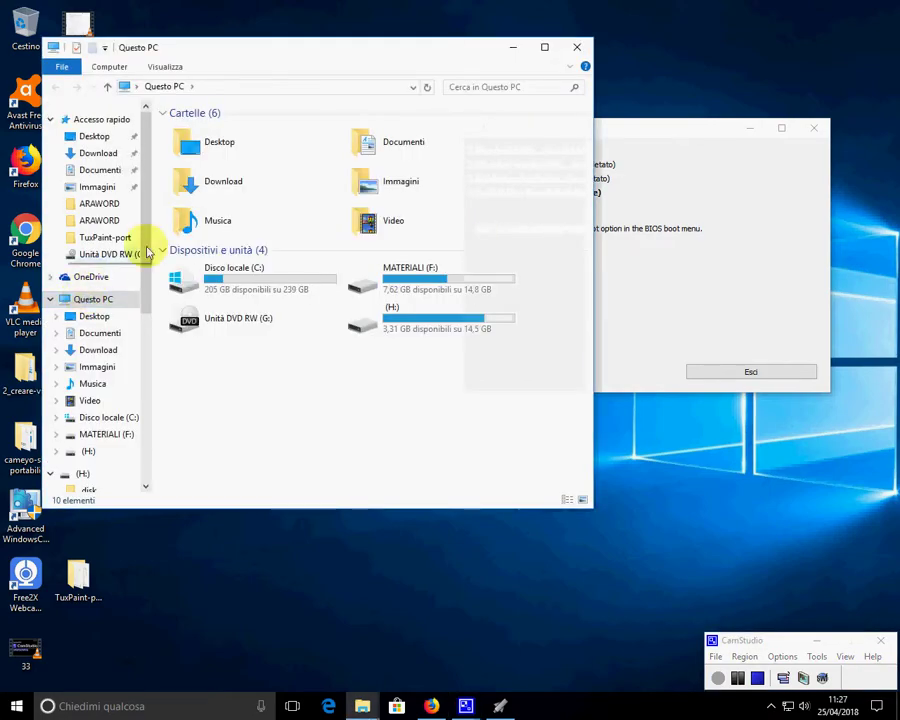
{"action": "left_click", "coordinate": [210, 181]}
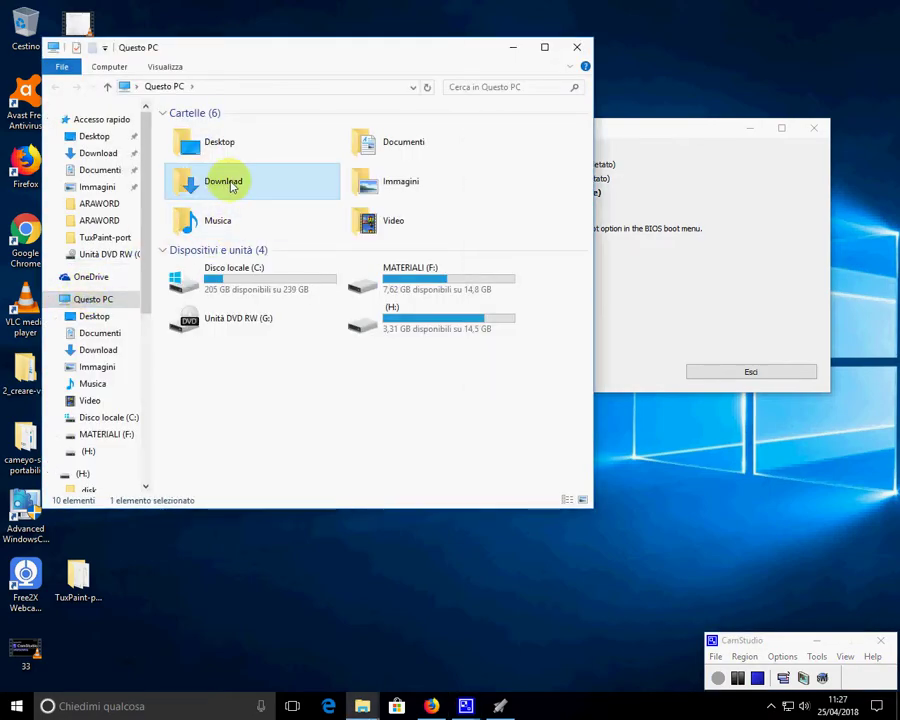
{"action": "double_click", "coordinate": [232, 187]}
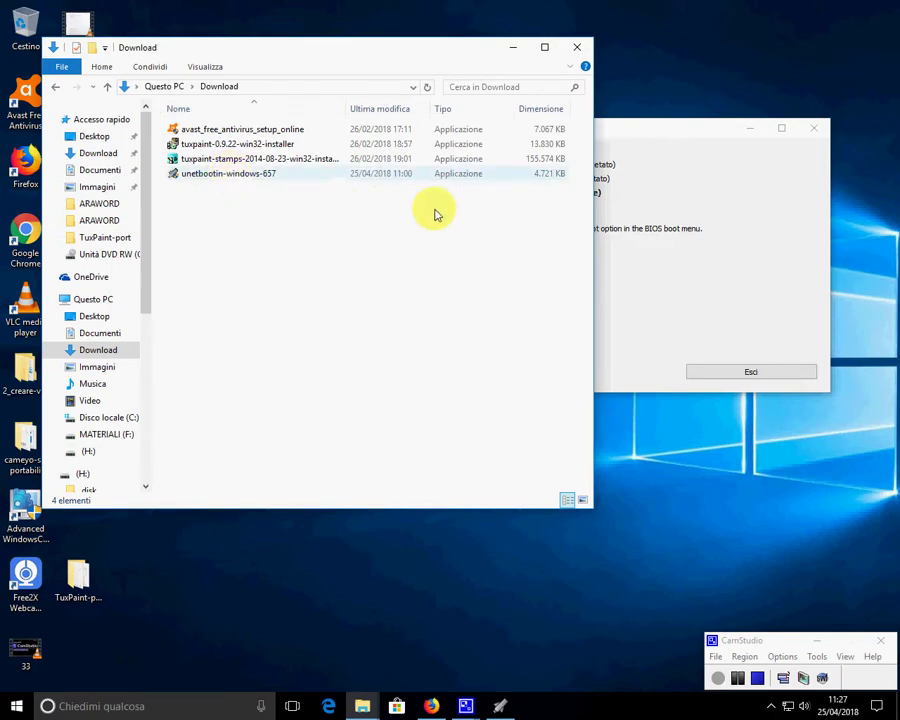
{"action": "left_click", "coordinate": [577, 47]}
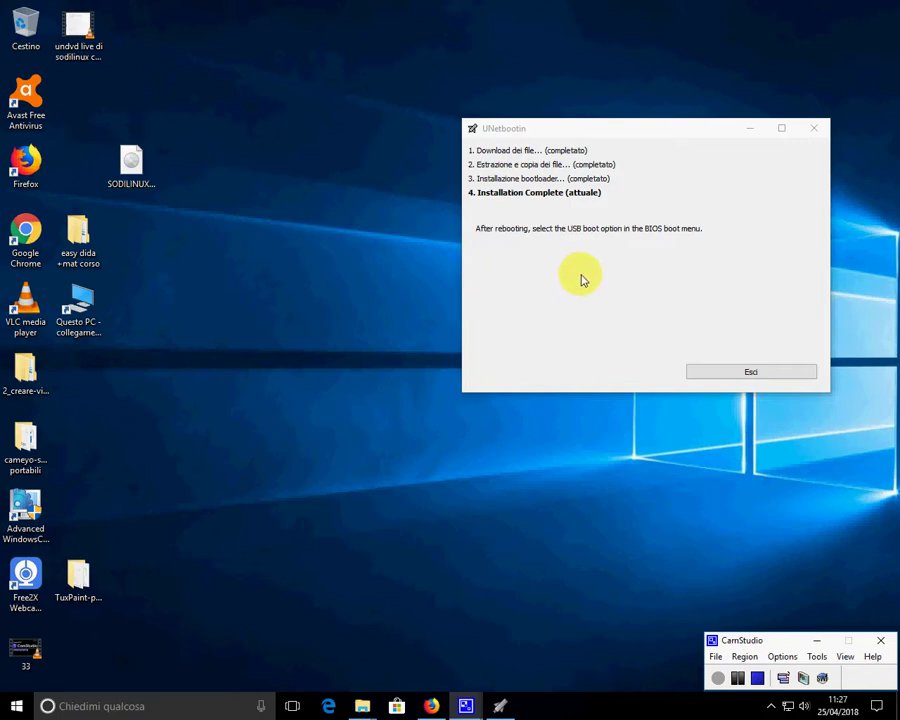
- Exit UNetbootin without rebooting the computer
{"action": "left_click", "coordinate": [793, 373]}
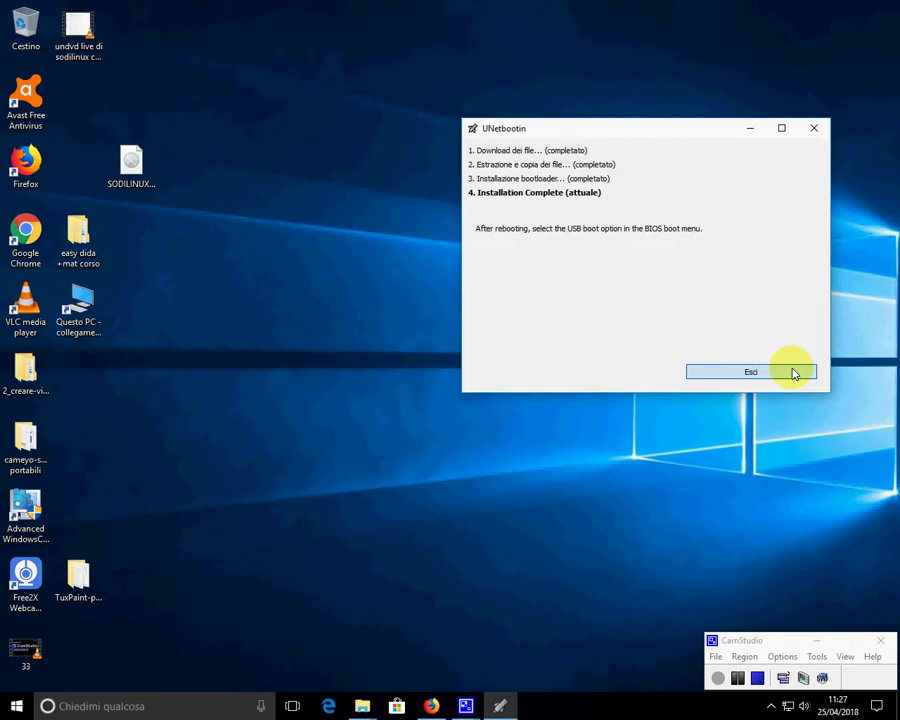
{"action": "left_click", "coordinate": [793, 373]}
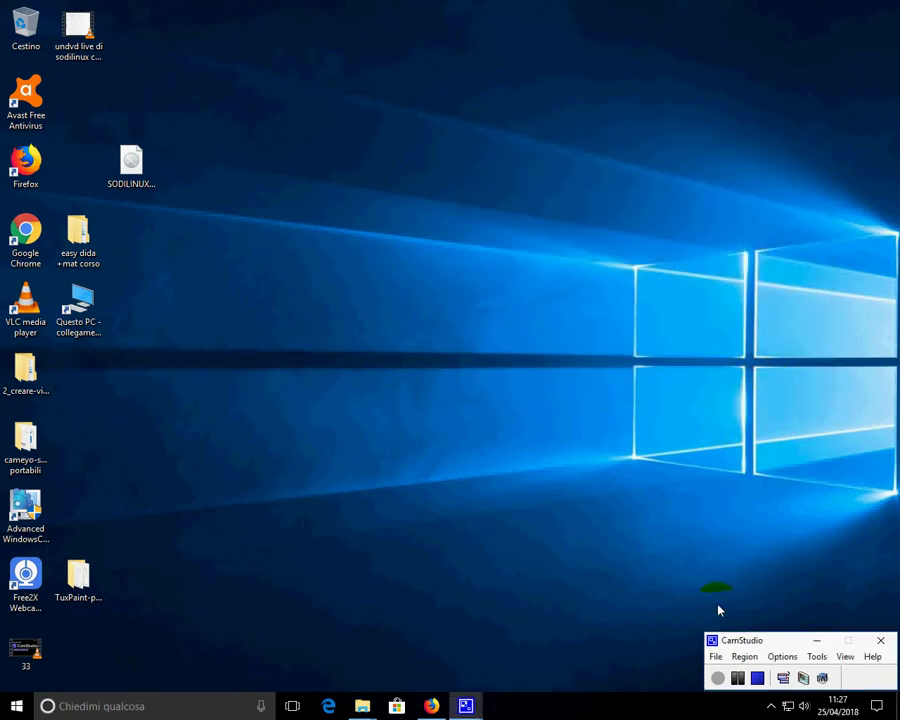